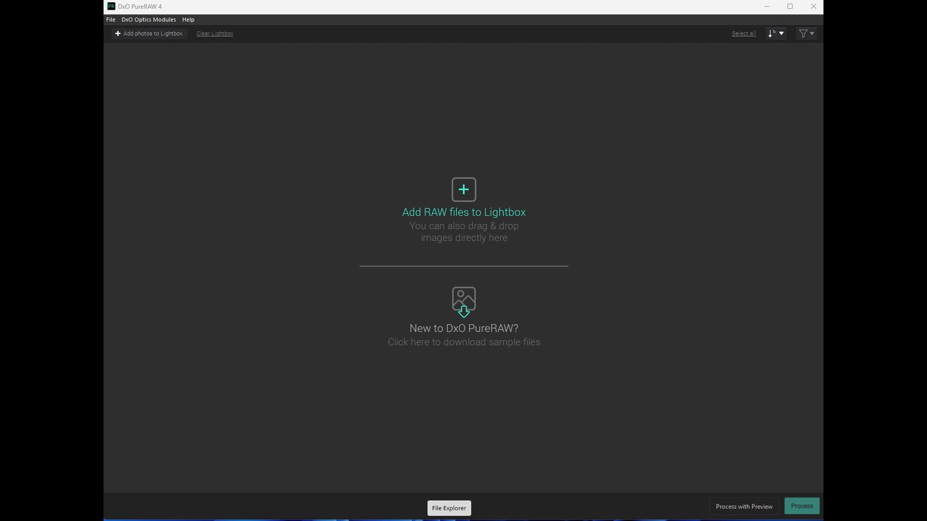
# - Start File > Add photos to Lightbox, then close the file chooser without adding anything
pyautogui.click(110, 20)
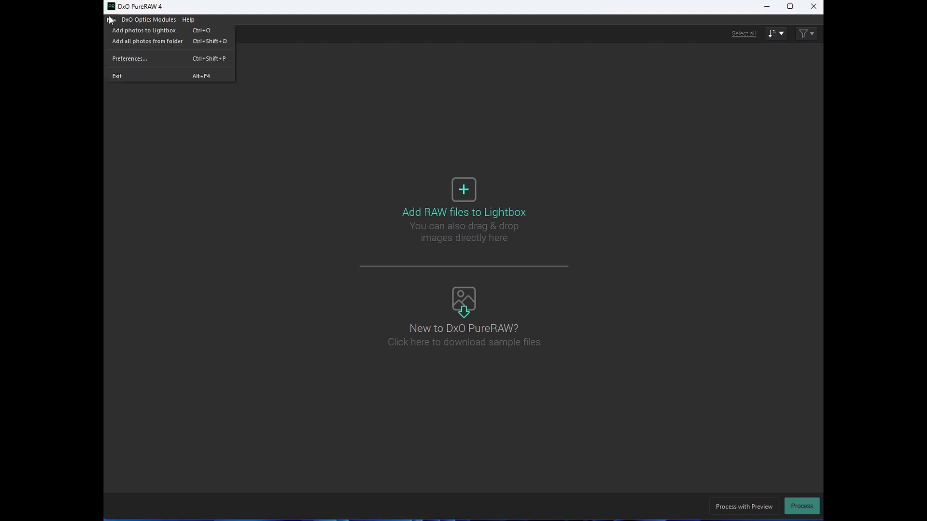
pyautogui.click(110, 20)
pyautogui.click(151, 35)
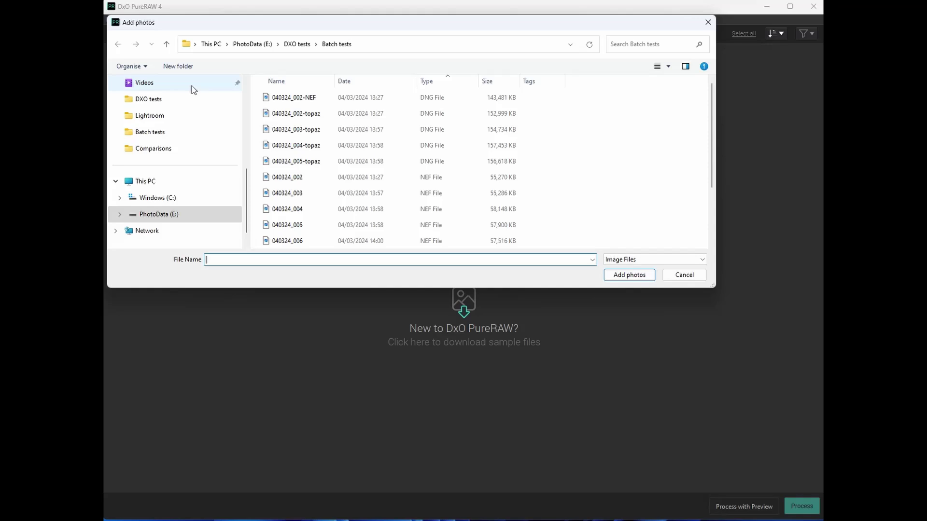
pyautogui.click(706, 23)
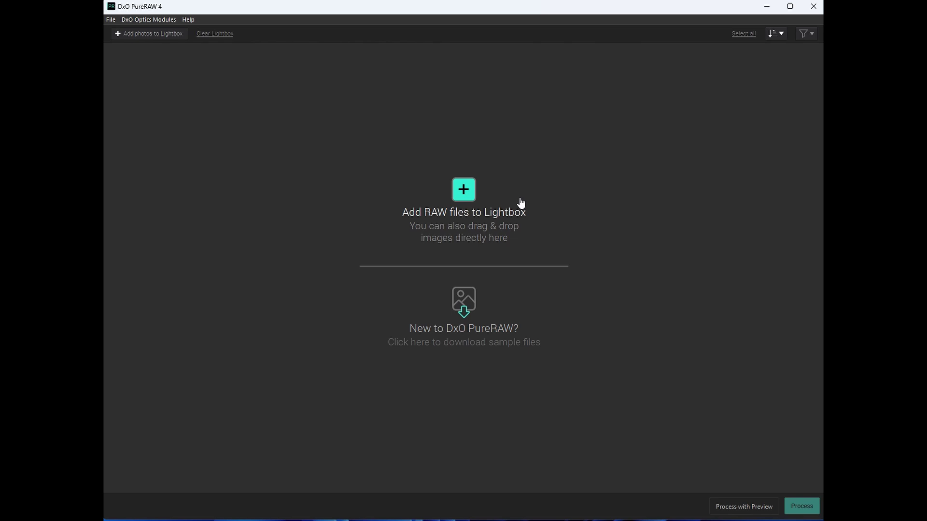
# - Add the ten 040324 kingfisher NEFs from Batch tests and select all of them
pyautogui.click(463, 196)
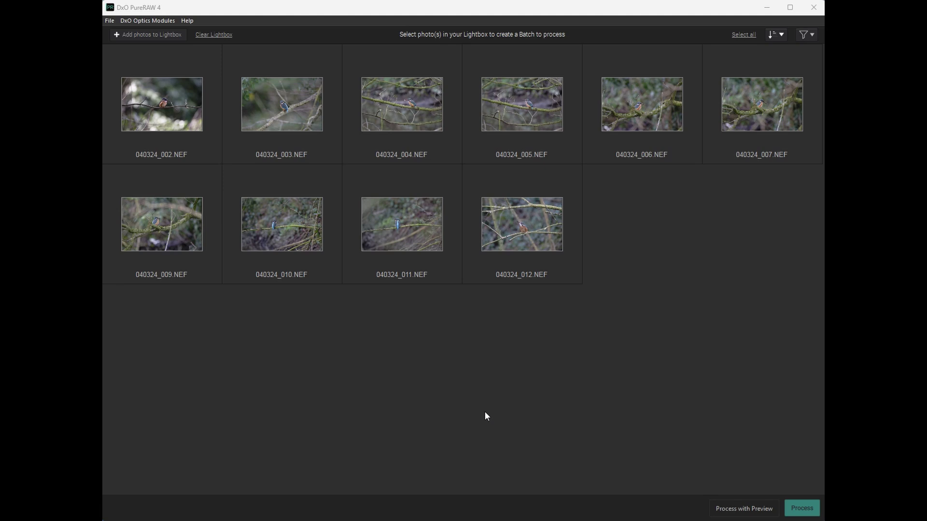
pyautogui.click(178, 106)
pyautogui.click(748, 35)
pyautogui.click(745, 35)
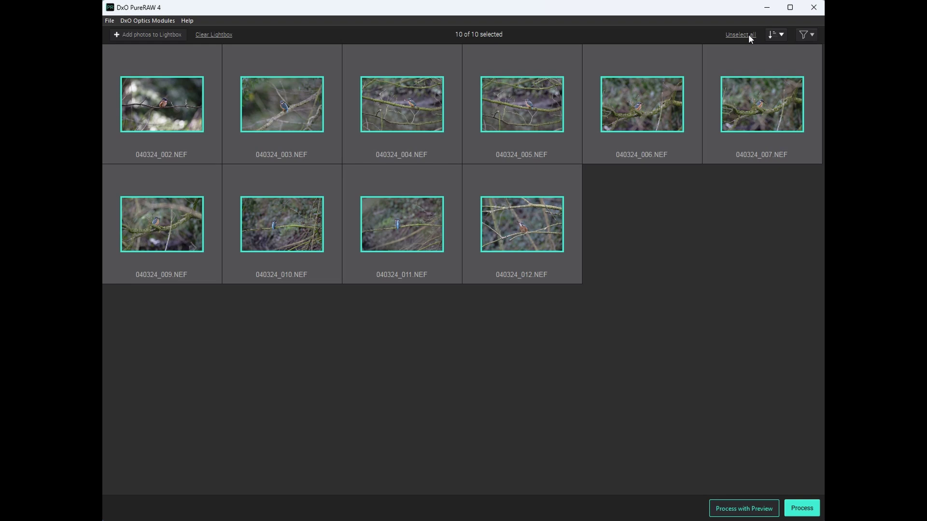
# - Preview DeepPRIME XD2 denoising of 040324_002 at 1:1, panned to the kingfisher's head
pyautogui.click(737, 511)
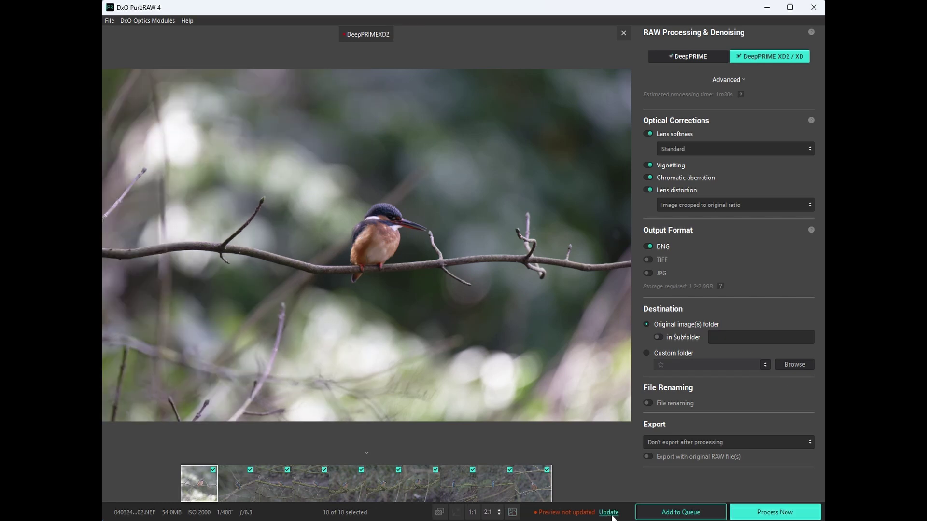
pyautogui.click(609, 513)
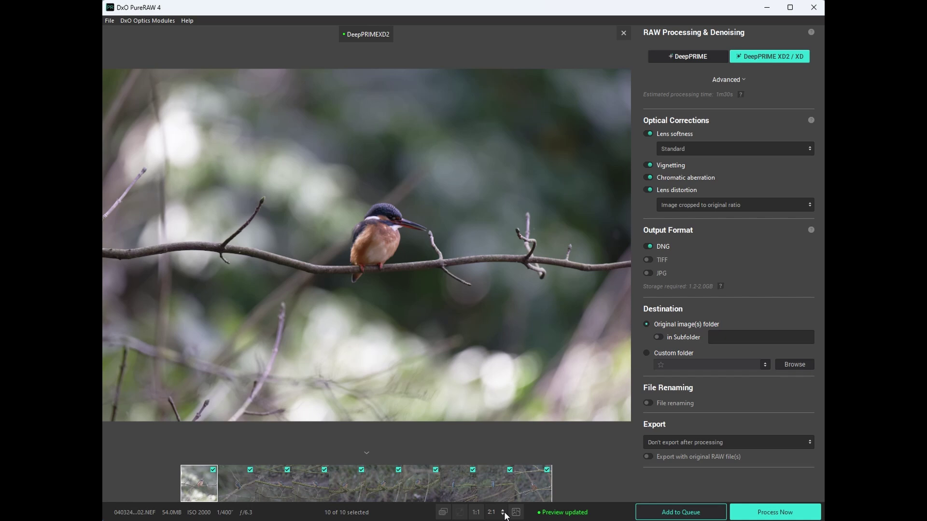
pyautogui.click(477, 512)
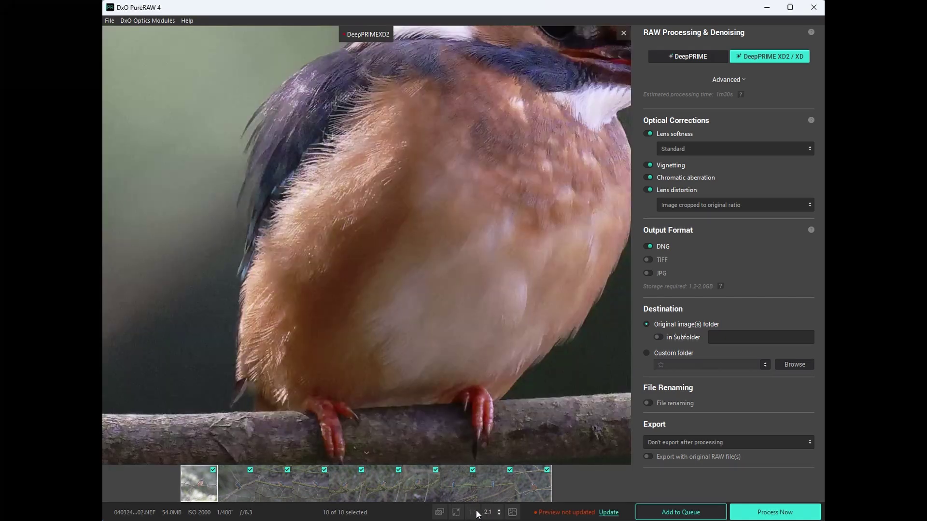
pyautogui.click(608, 513)
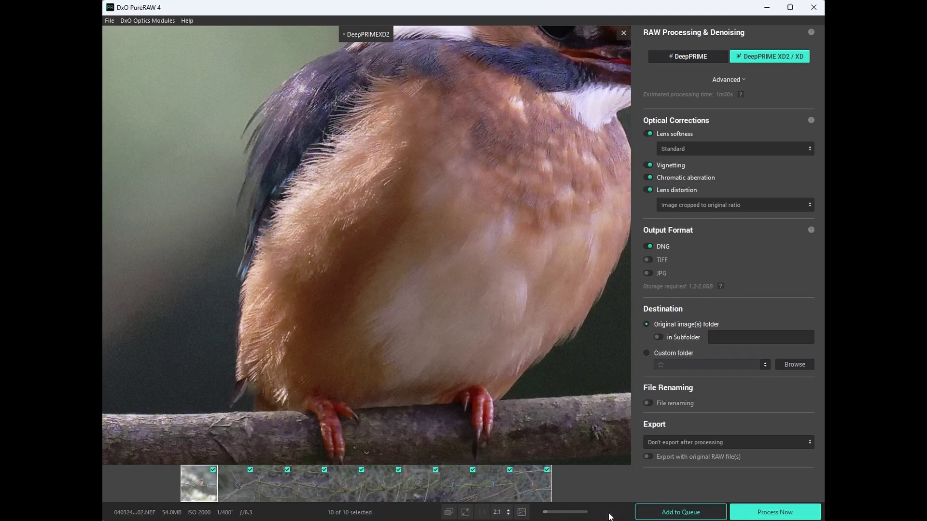
pyautogui.moveTo(482, 190); pyautogui.dragTo(386, 291)
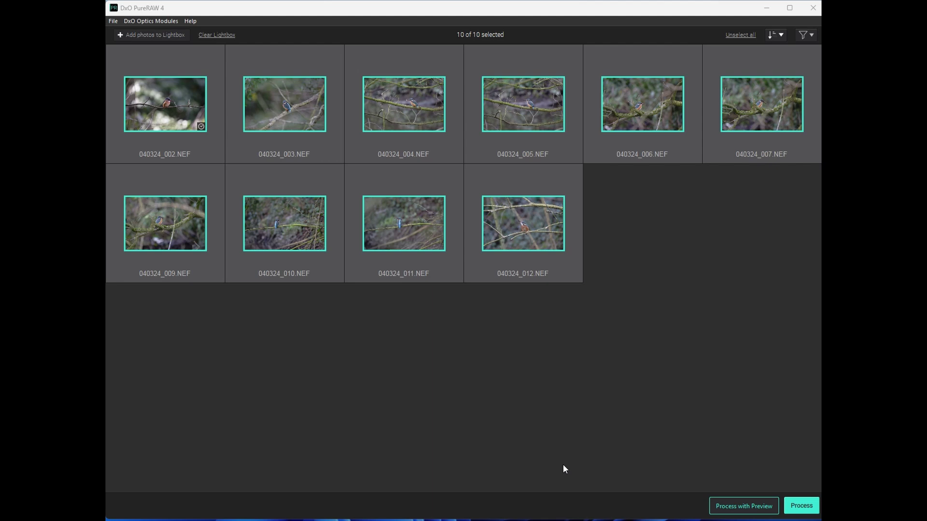
# - Process all ten kingfisher photos to DNG with DeepPRIME XD2 using Process Now
pyautogui.click(795, 508)
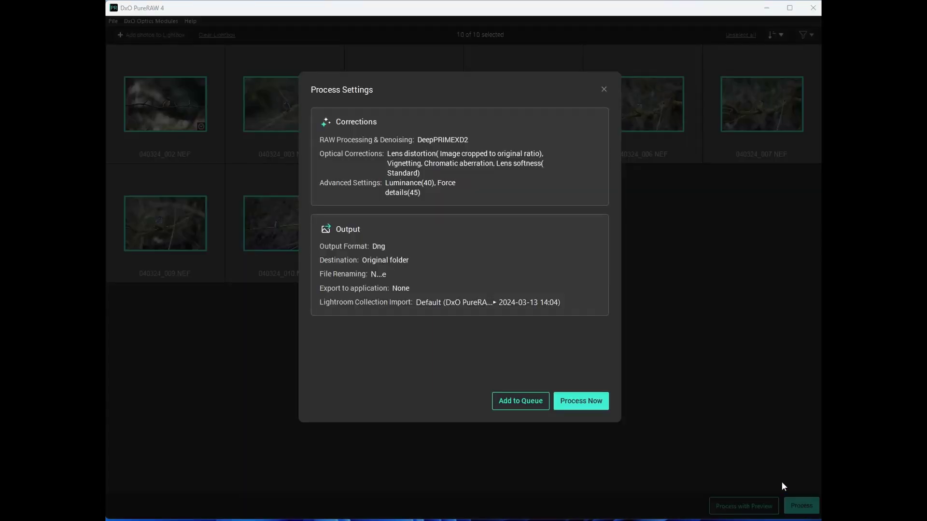
pyautogui.click(567, 408)
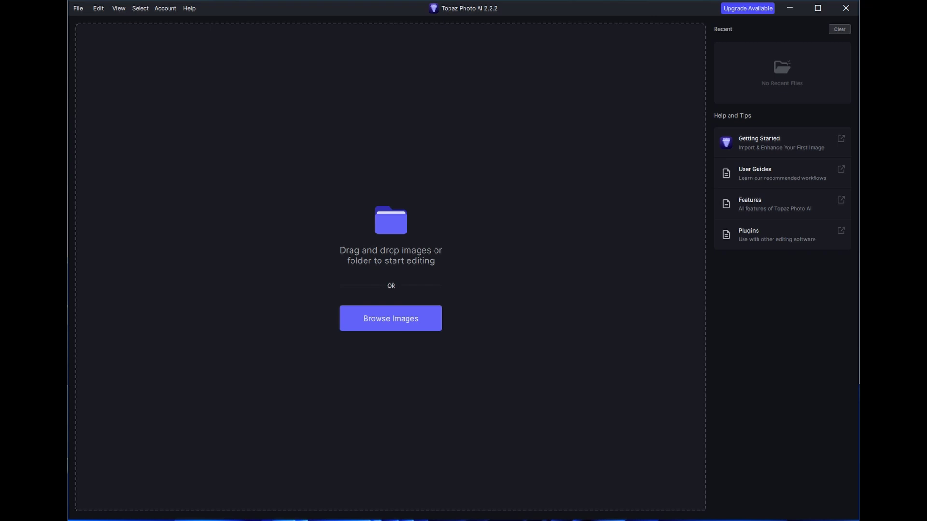
# - Open NEFs 040324_002 through 040324_012 from Batch tests in Topaz Photo AI
pyautogui.click(77, 10)
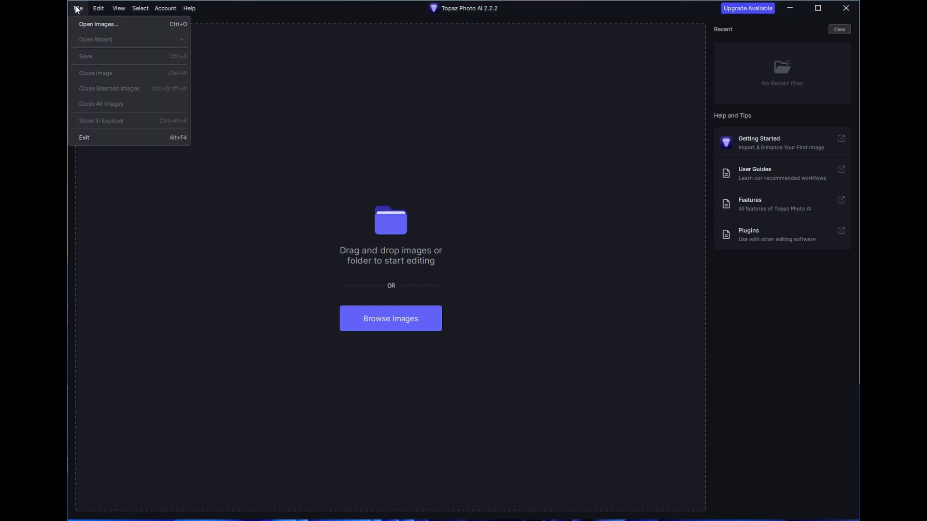
pyautogui.click(384, 320)
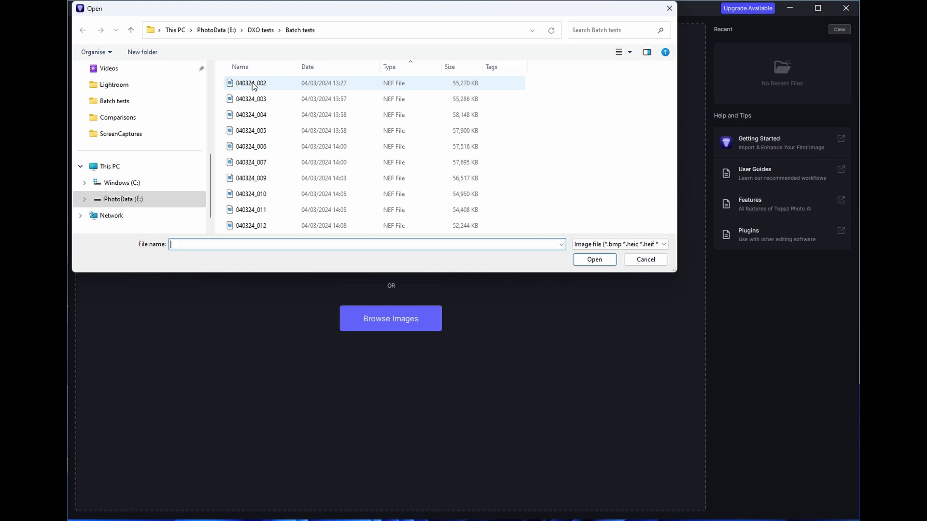
pyautogui.click(252, 85)
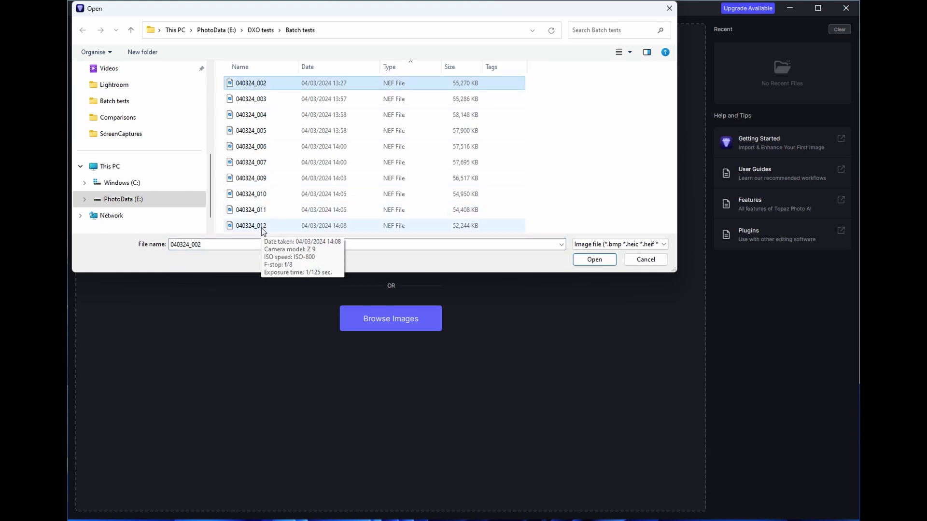
pyautogui.keyDown('shift'); pyautogui.click(263, 227); pyautogui.keyUp('shift')
pyautogui.moveTo(263, 227); pyautogui.dragTo(333, 413)
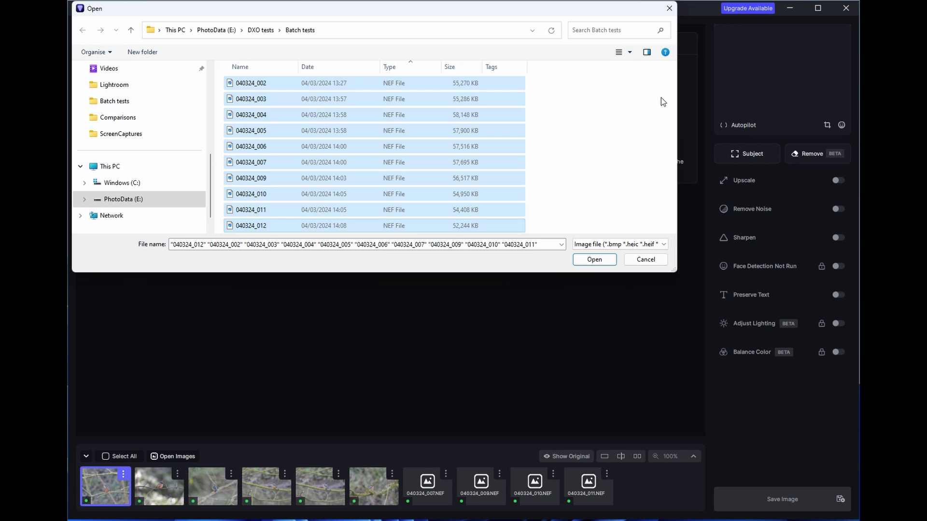
pyautogui.click(669, 8)
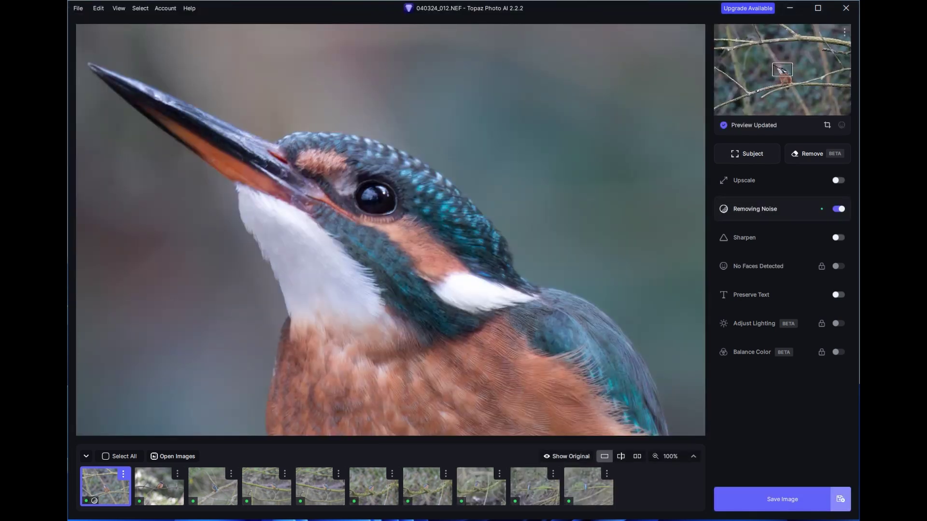
# - Select all ten images, then compare original and denoised kingfisher in split and side-by-side views
pyautogui.click(106, 457)
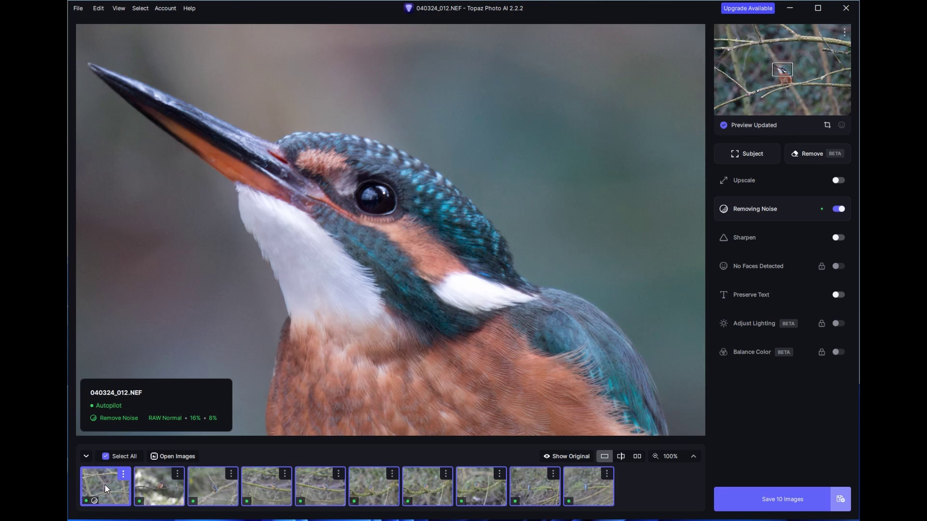
pyautogui.click(443, 263)
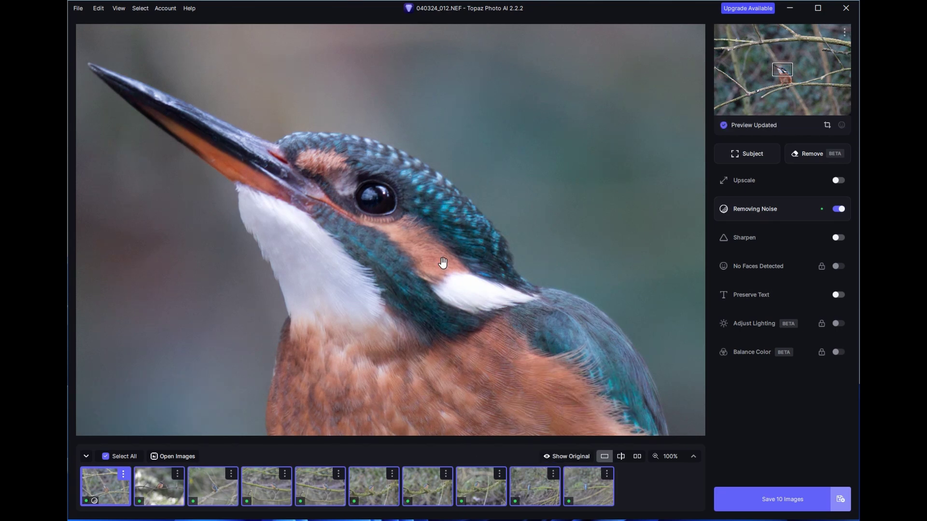
pyautogui.click(621, 456)
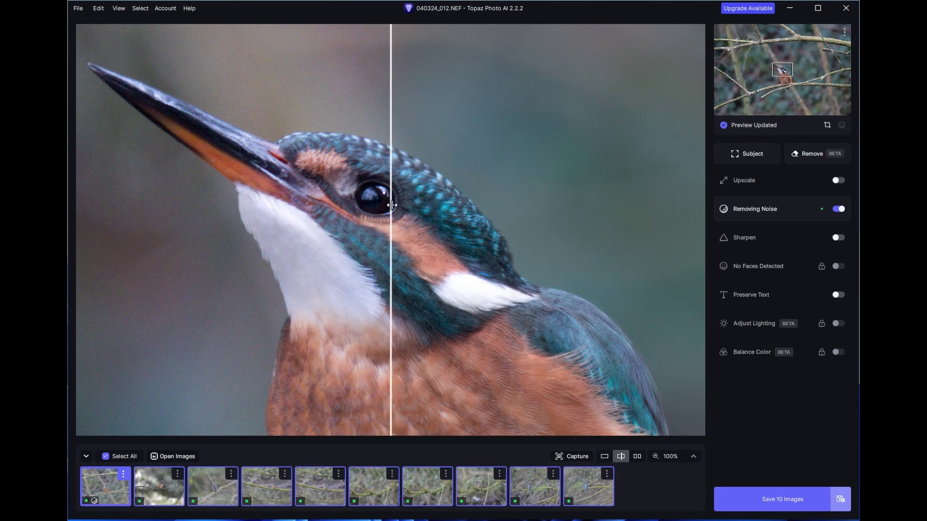
pyautogui.moveTo(392, 205); pyautogui.dragTo(453, 275)
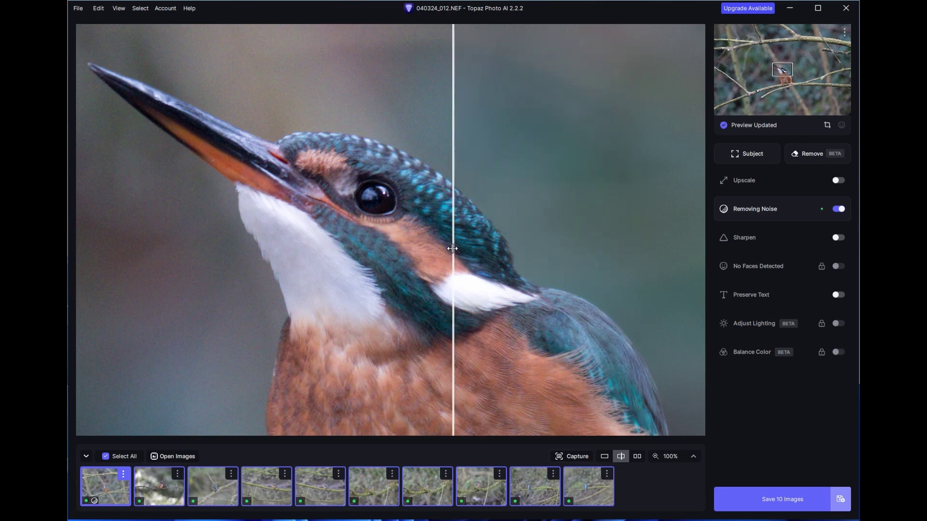
pyautogui.click(637, 456)
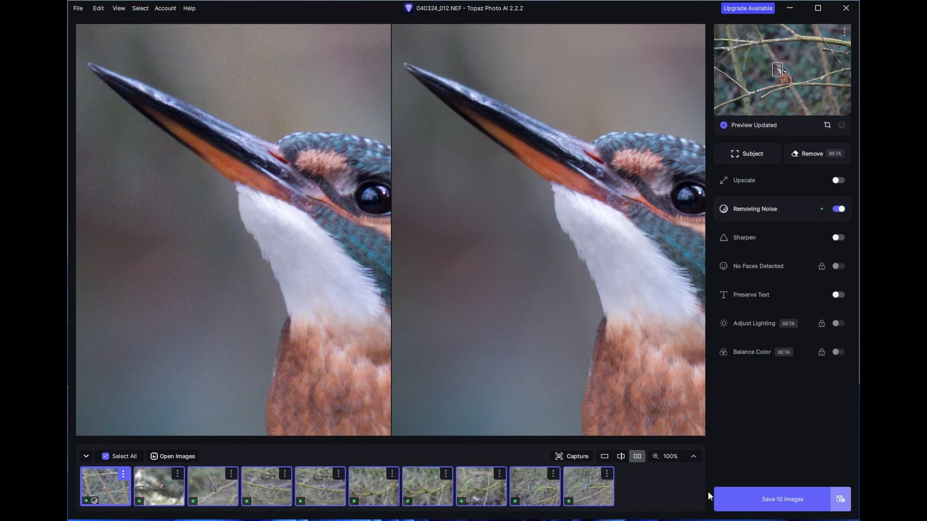
# - Save the ten images as DNGs with suffix -topaz into the original folder
pyautogui.click(771, 502)
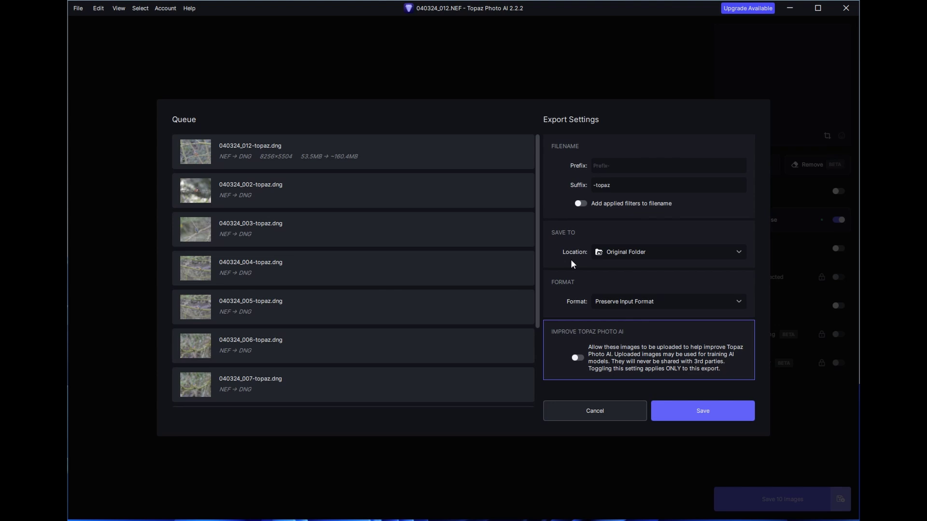
pyautogui.click(701, 413)
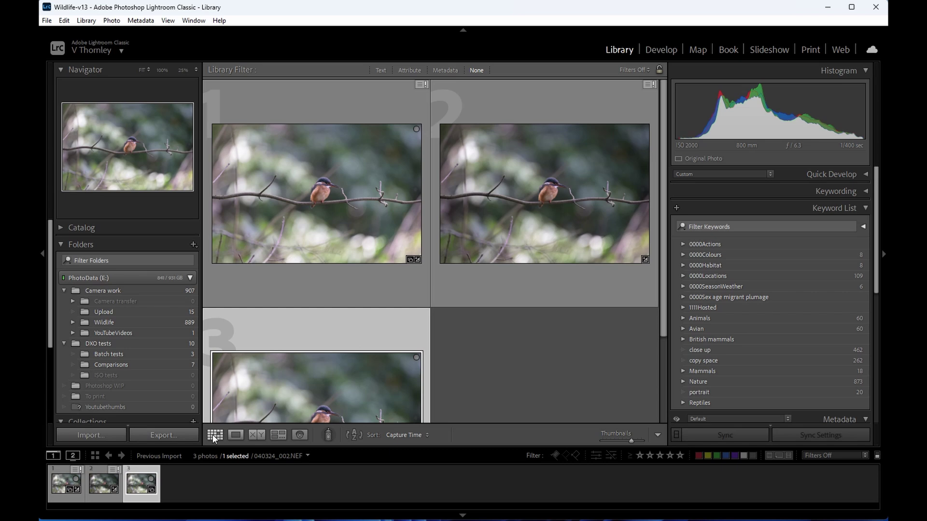
# - Compare Topaz, DxO and original NEF kingfisher versions at 100%, then develop the Topaz DNG
pyautogui.click(235, 435)
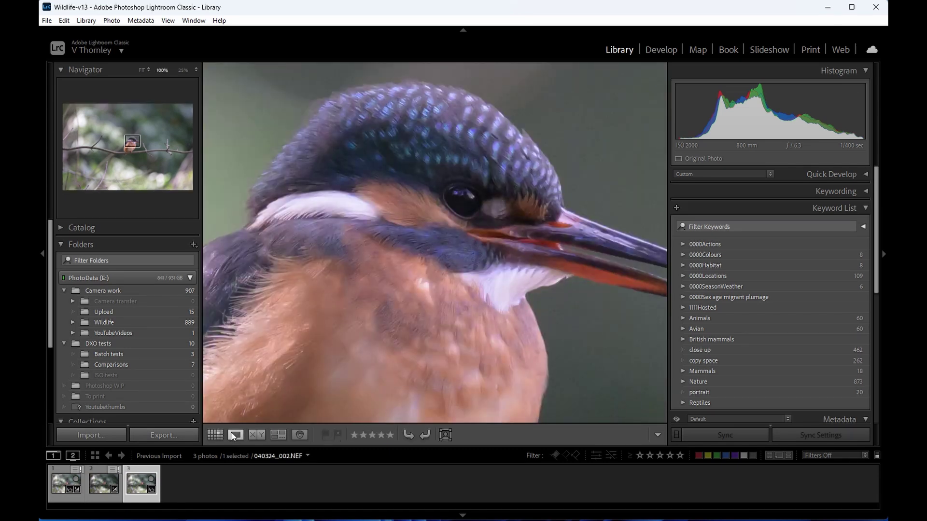
pyautogui.click(104, 485)
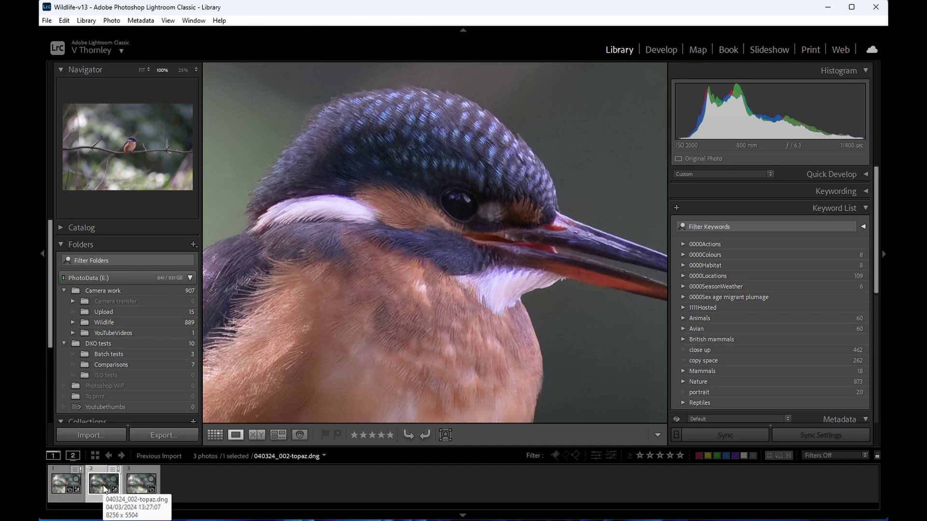
pyautogui.click(64, 482)
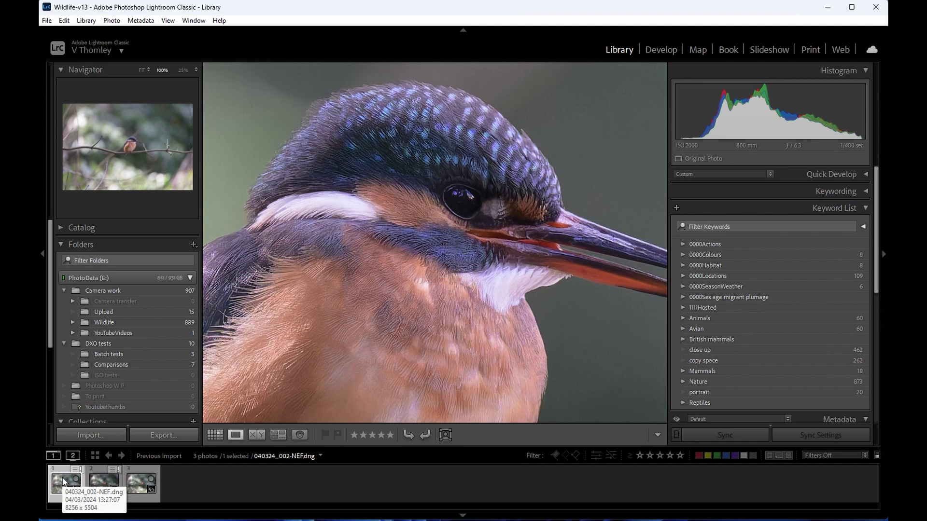
pyautogui.click(143, 483)
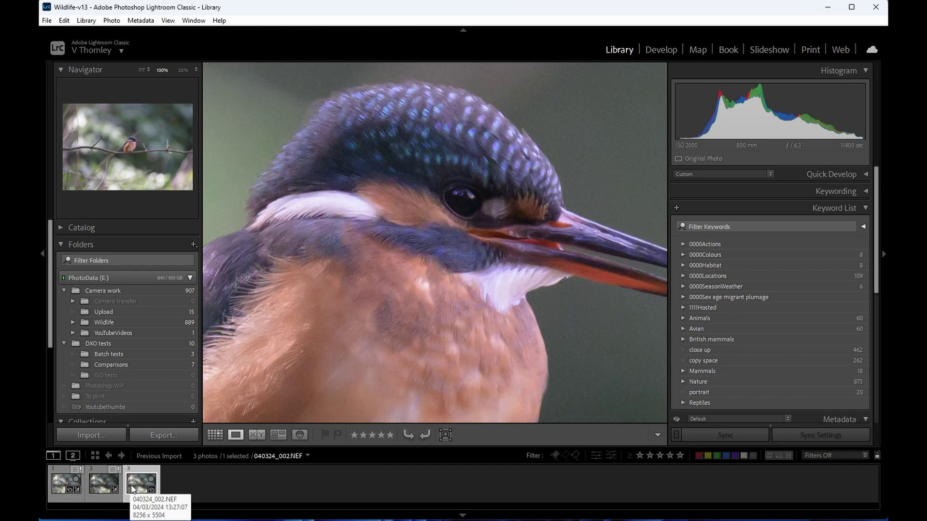
pyautogui.click(103, 484)
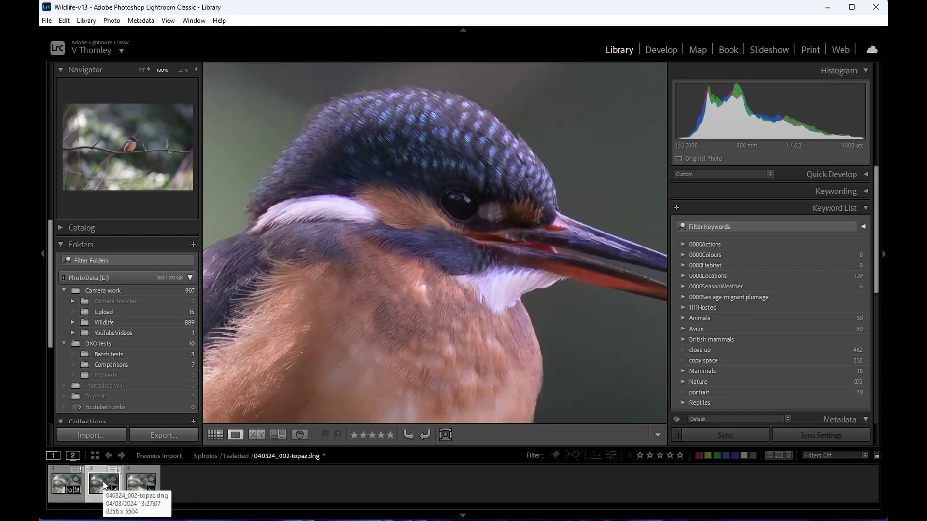
pyautogui.click(661, 51)
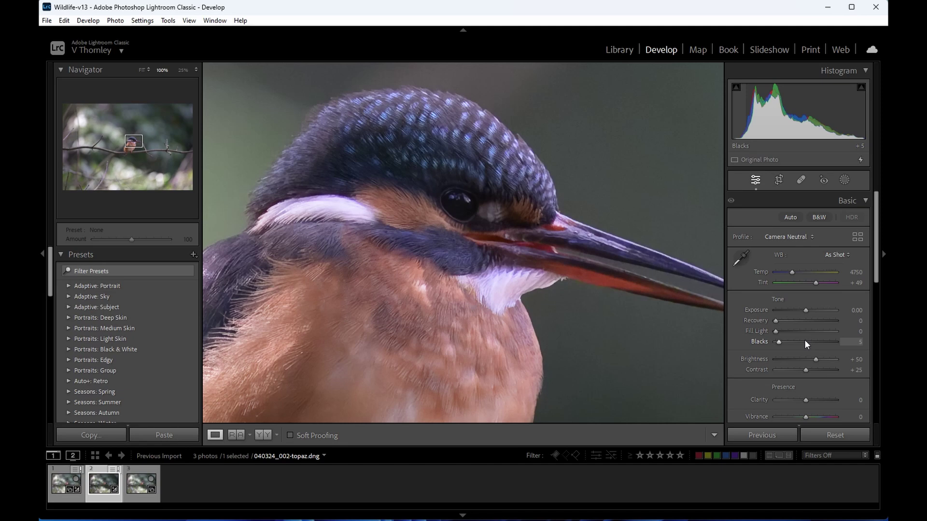
pyautogui.click(61, 485)
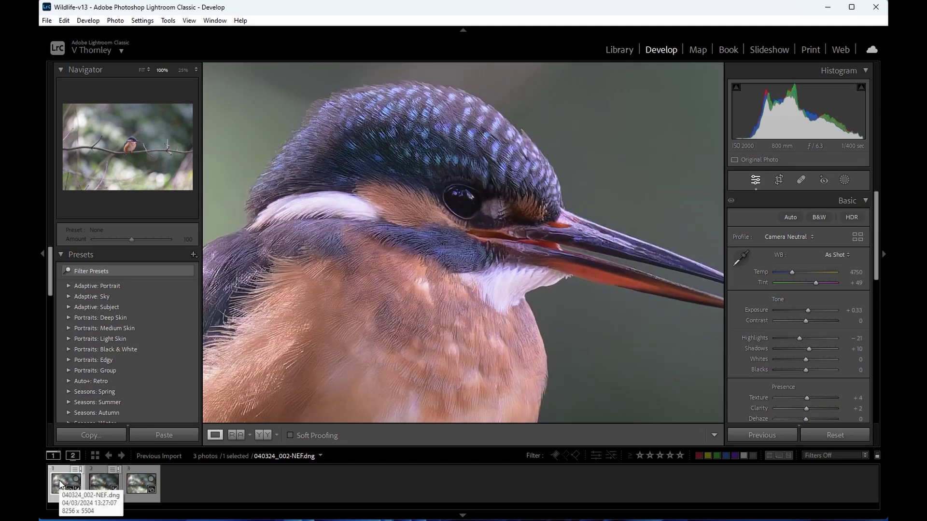
pyautogui.click(101, 485)
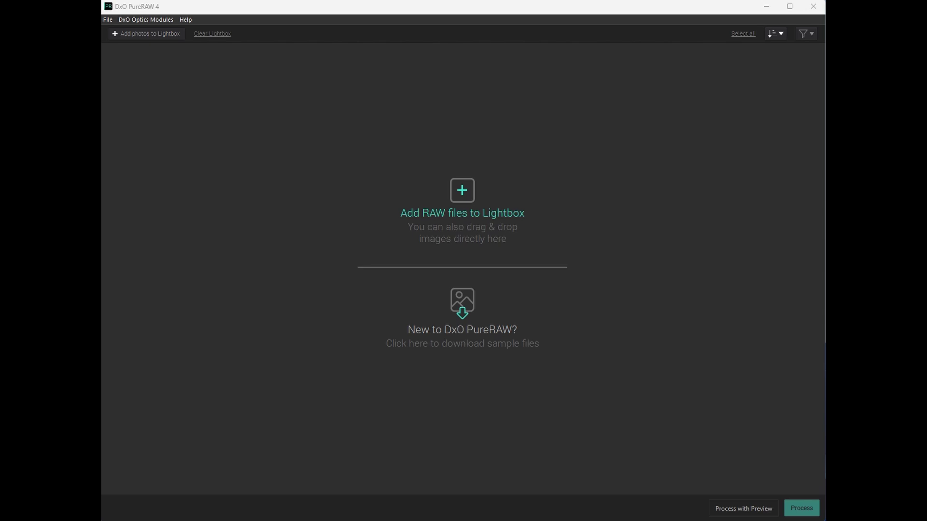
# - Add _DSC3268, _DSC3289 and _DSC3308 from ISO tests and process them to DNG
pyautogui.click(460, 191)
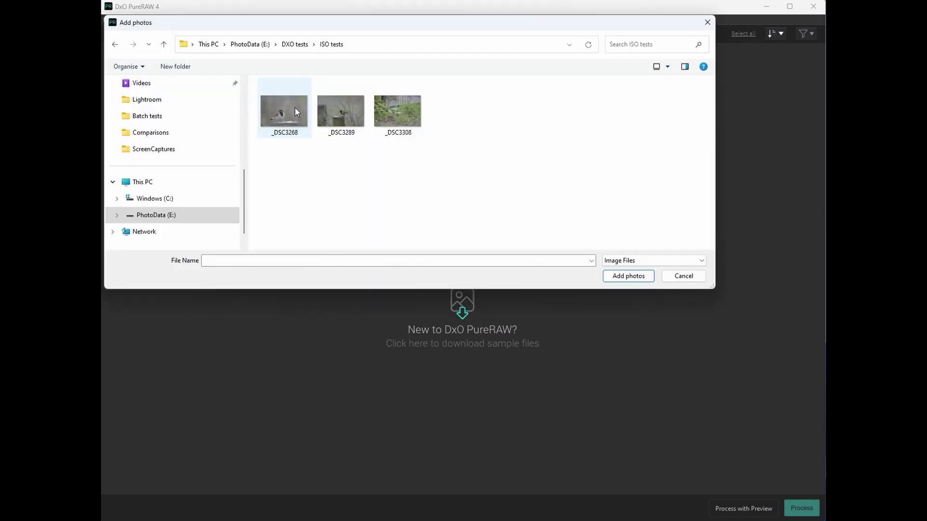
pyautogui.click(295, 109)
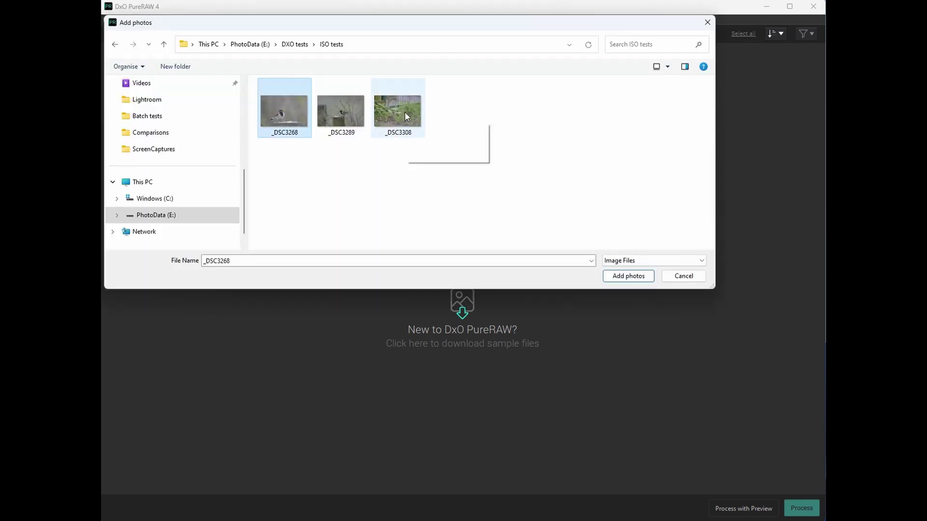
pyautogui.keyDown('shift'); pyautogui.click(407, 117); pyautogui.keyUp('shift')
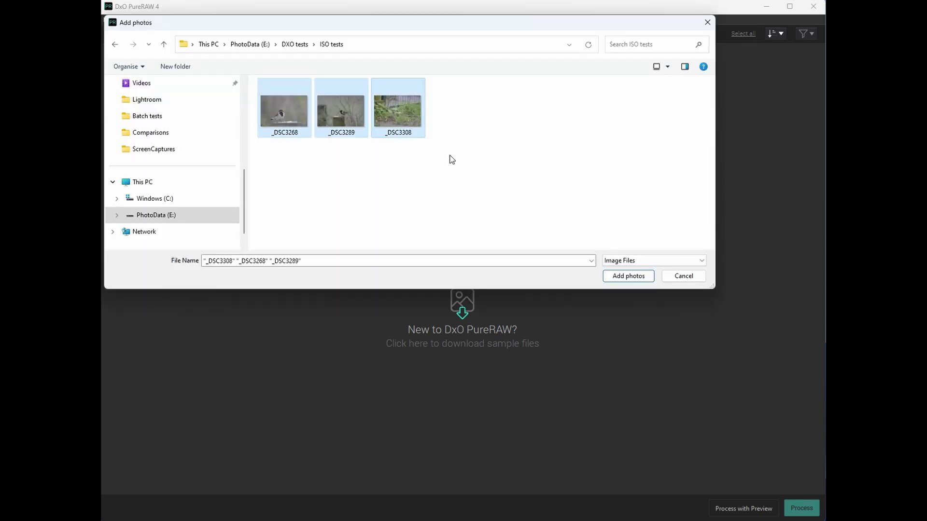
pyautogui.click(628, 278)
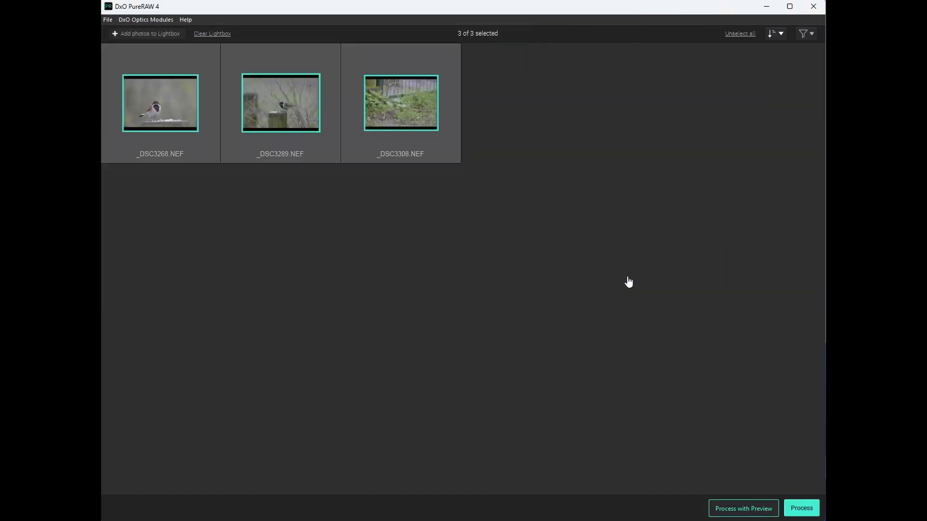
pyautogui.click(802, 509)
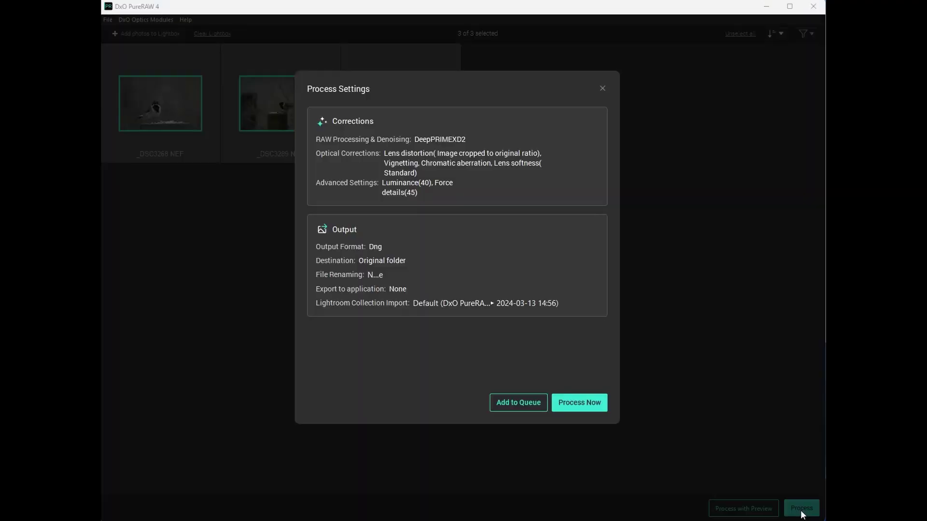
pyautogui.click(575, 405)
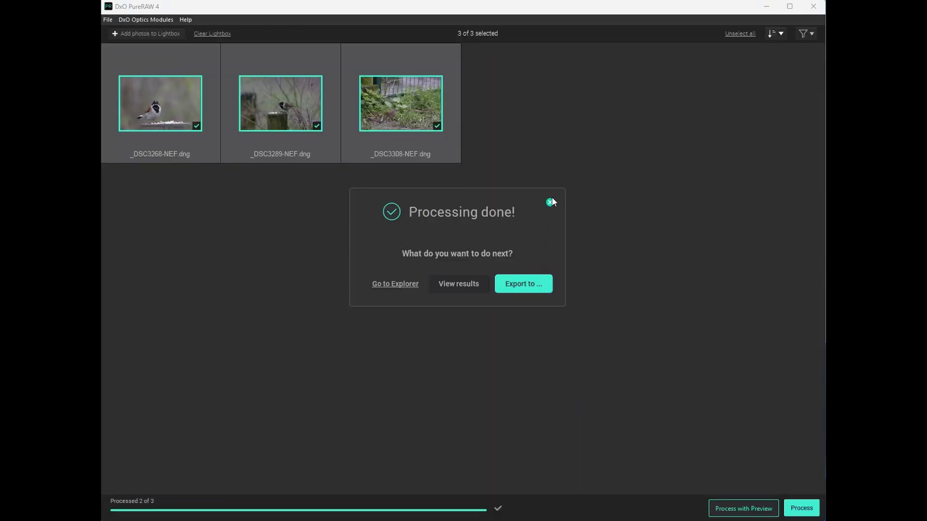
# - Dismiss the Processing done notice and the tip about hiding unprocessed pictures
pyautogui.click(549, 201)
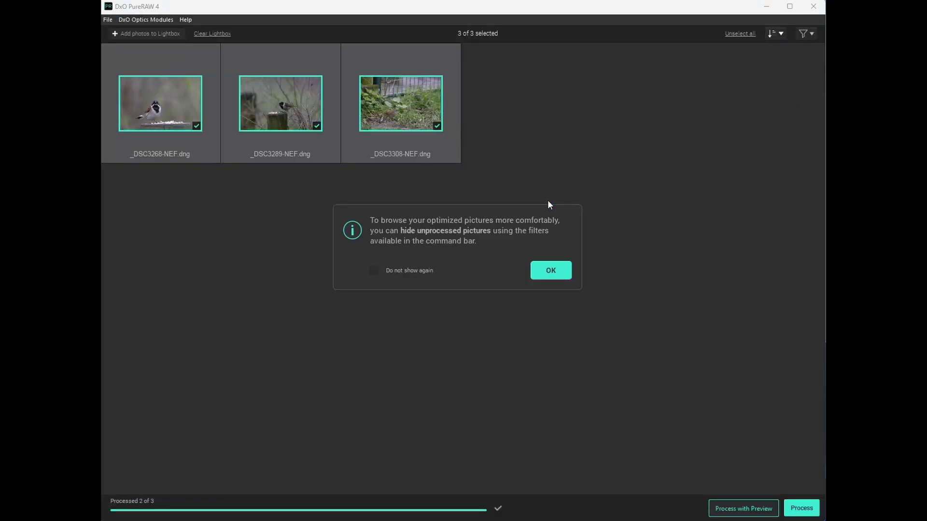
pyautogui.click(547, 269)
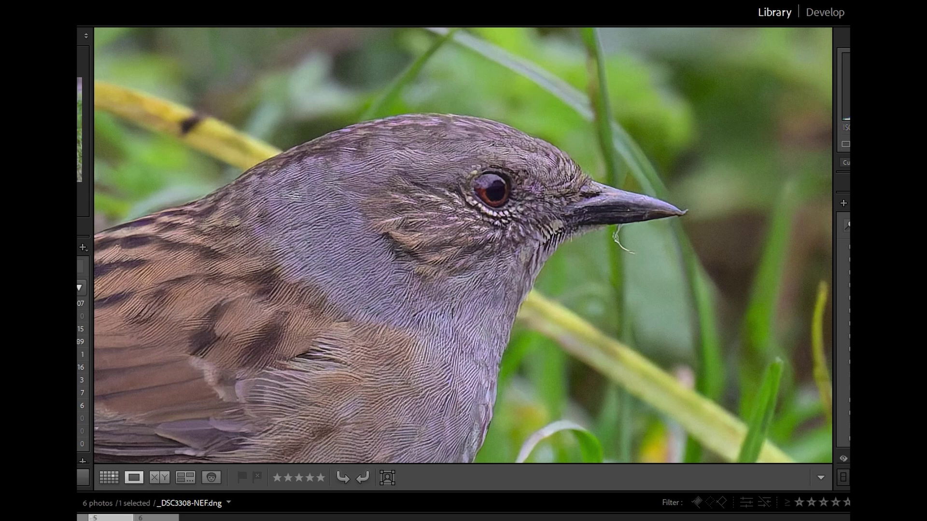
# - Compare the reed bunting and _DSC3281 dunnock NEFs against their denoised DNGs in Loupe view
pyautogui.press('Left')
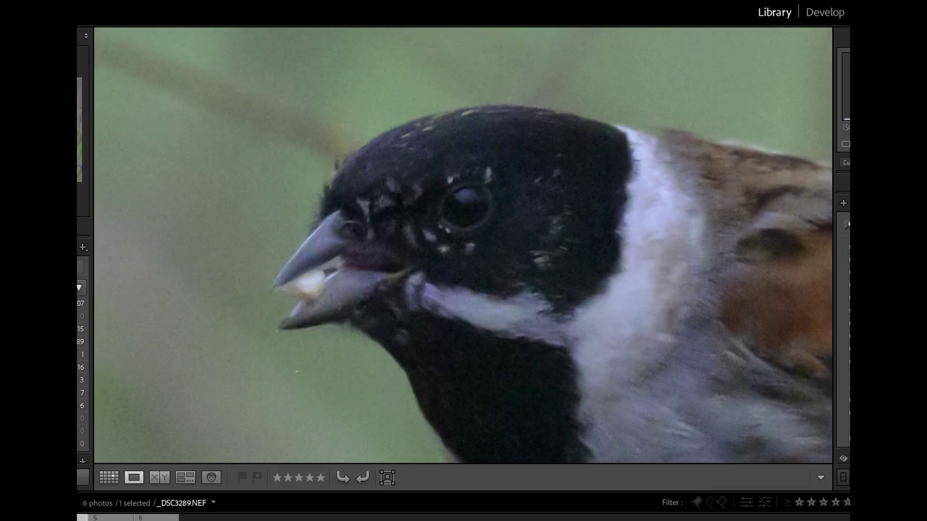
pyautogui.press('Left')
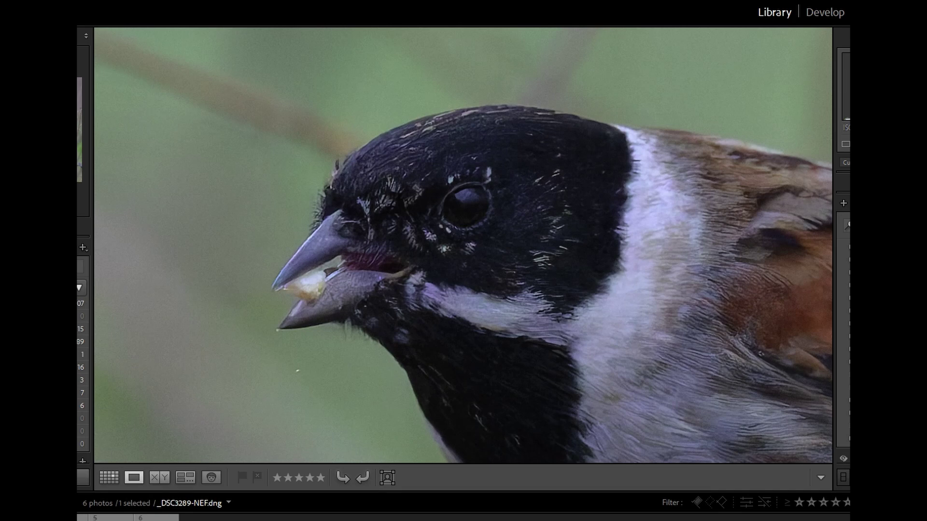
pyautogui.press('Left')
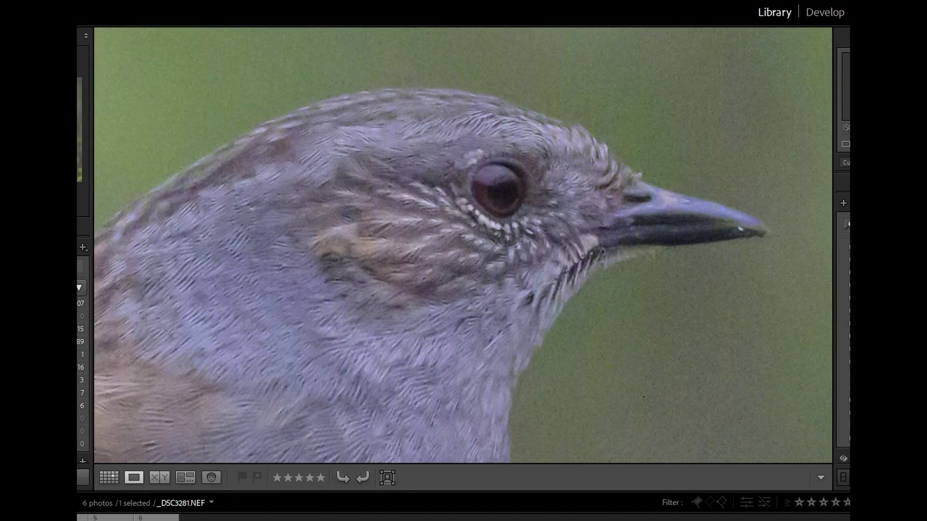
pyautogui.press('Right')
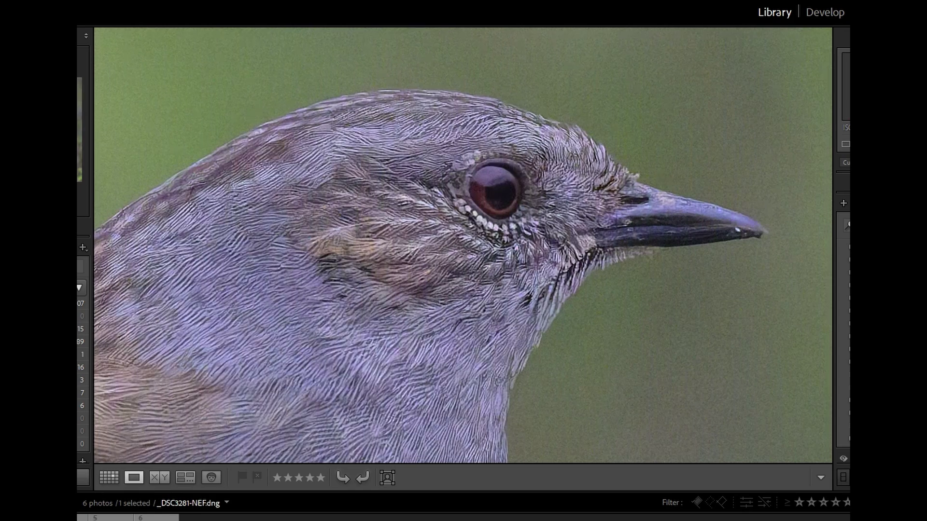